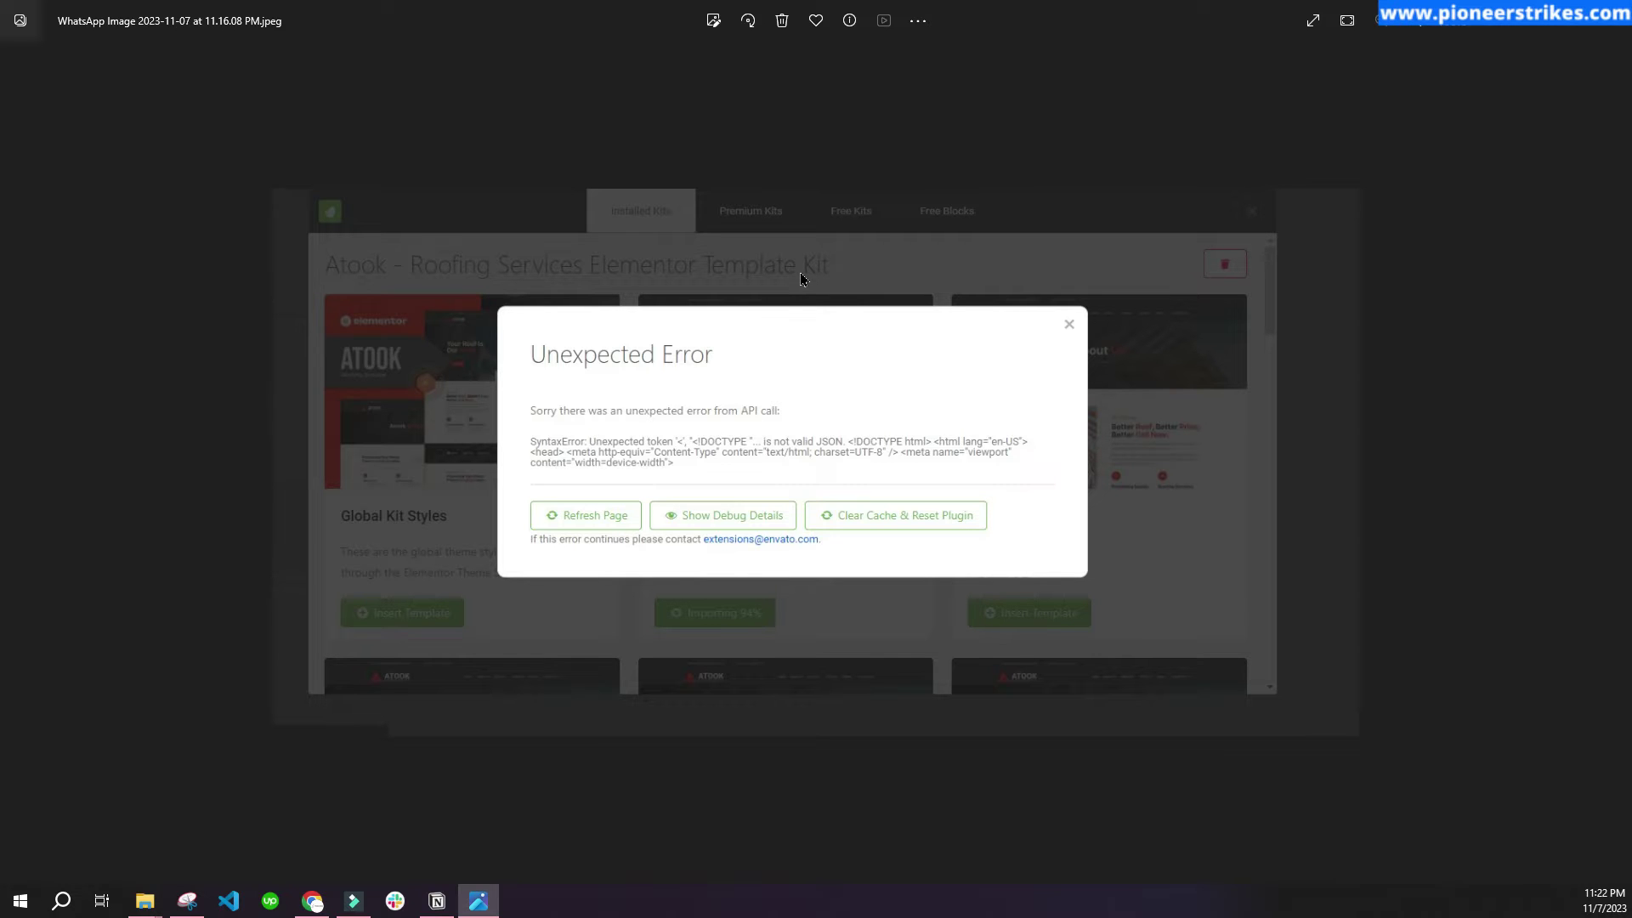
# Switch from the error screenshot to the Envato Elements Tutorials playlist in Chrome
pyautogui.click(1535, 19)
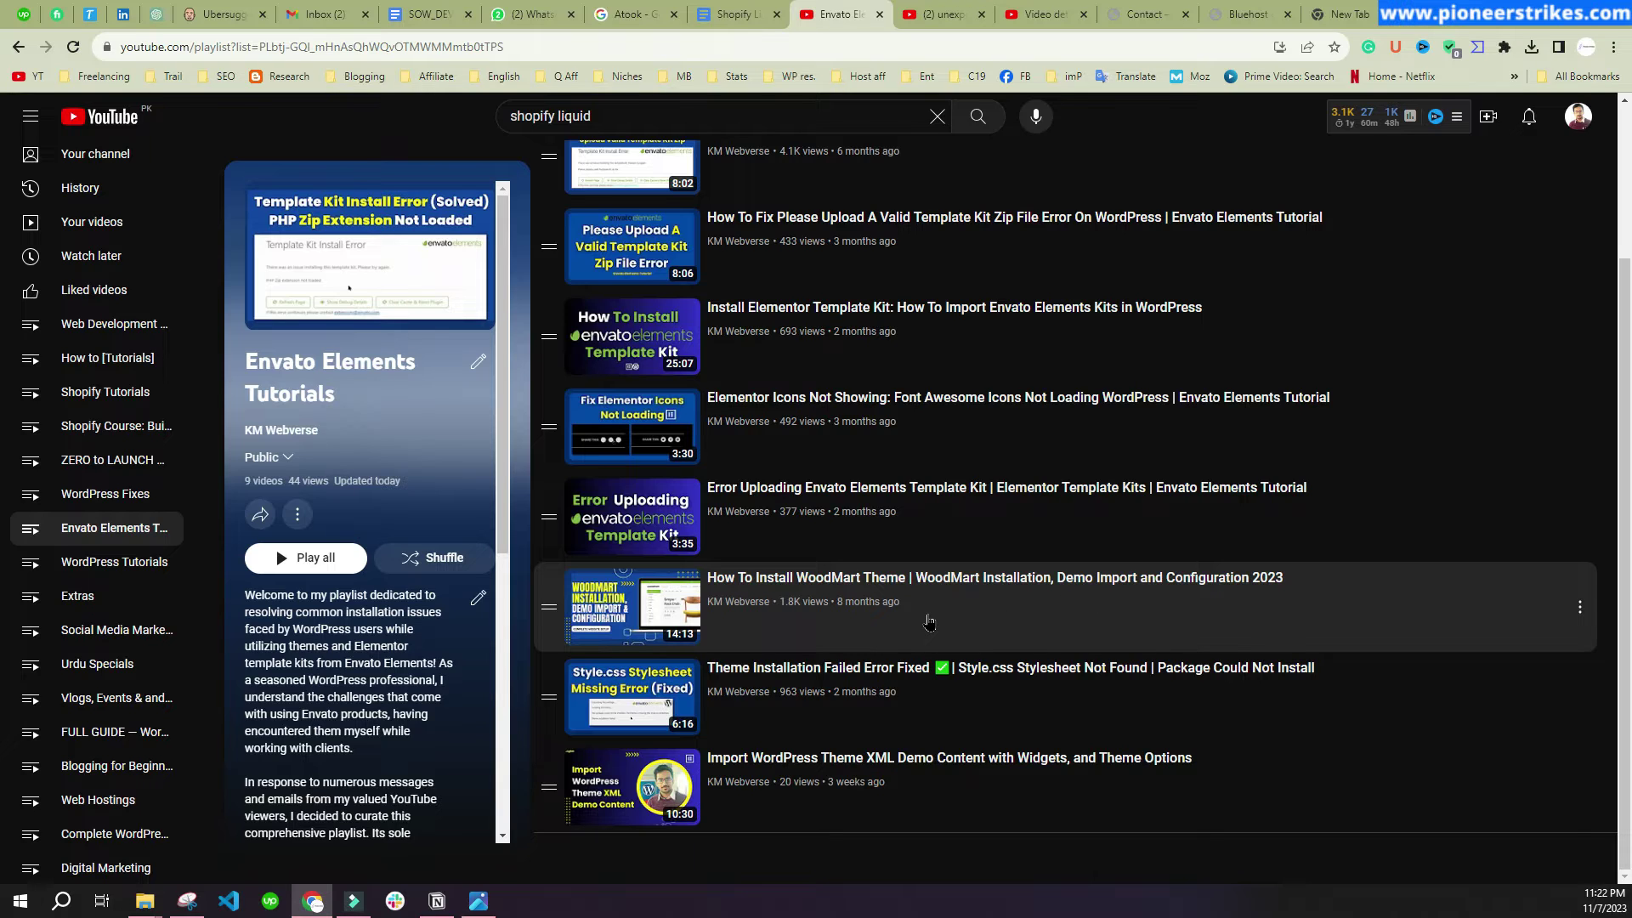
# Go back to the Envato Elements API-error screenshot in Windows Photos
pyautogui.click(479, 901)
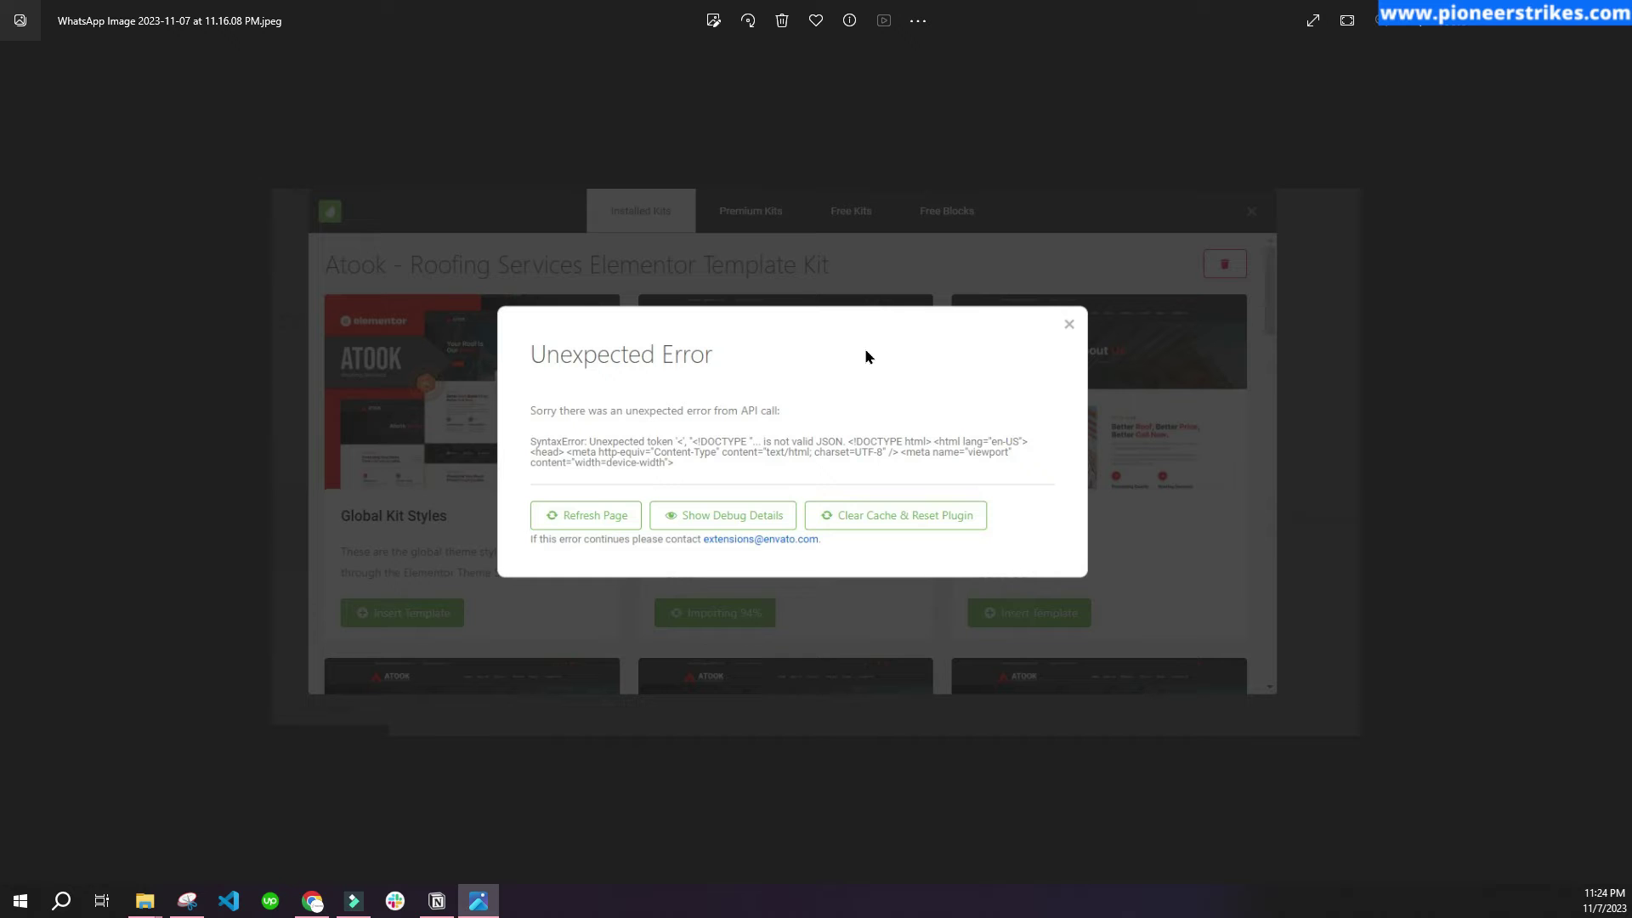
# Search the Add Plugins directory for 'reset', fixing the 'resert' typo
pyautogui.hotkey('alt', 'Tab')
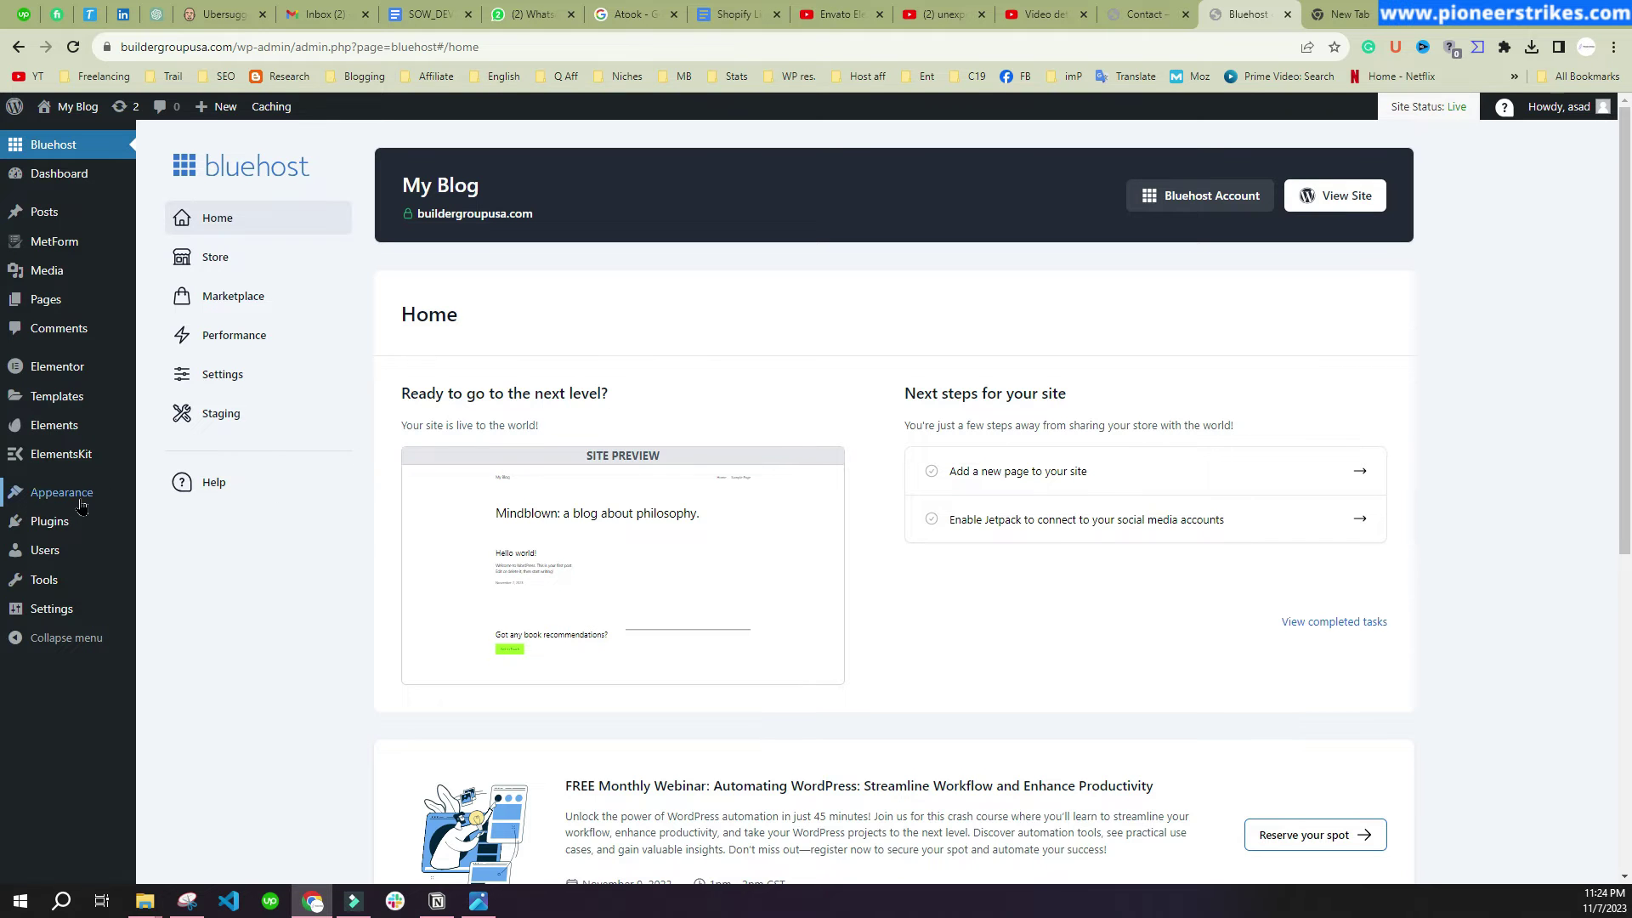
pyautogui.click(173, 551)
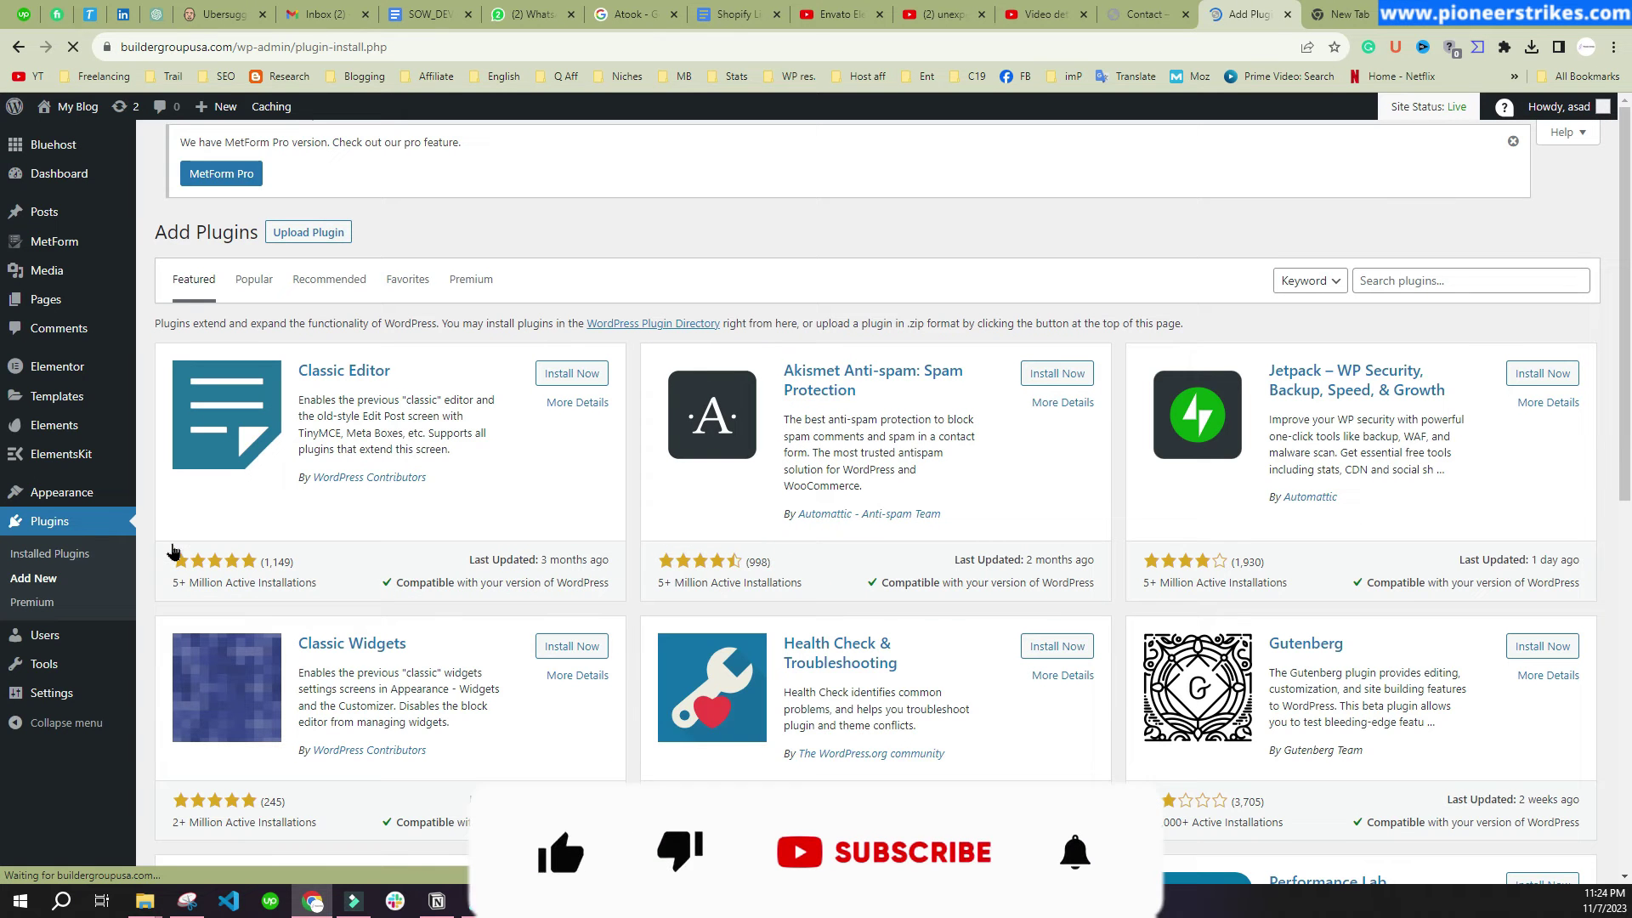
pyautogui.click(1401, 279)
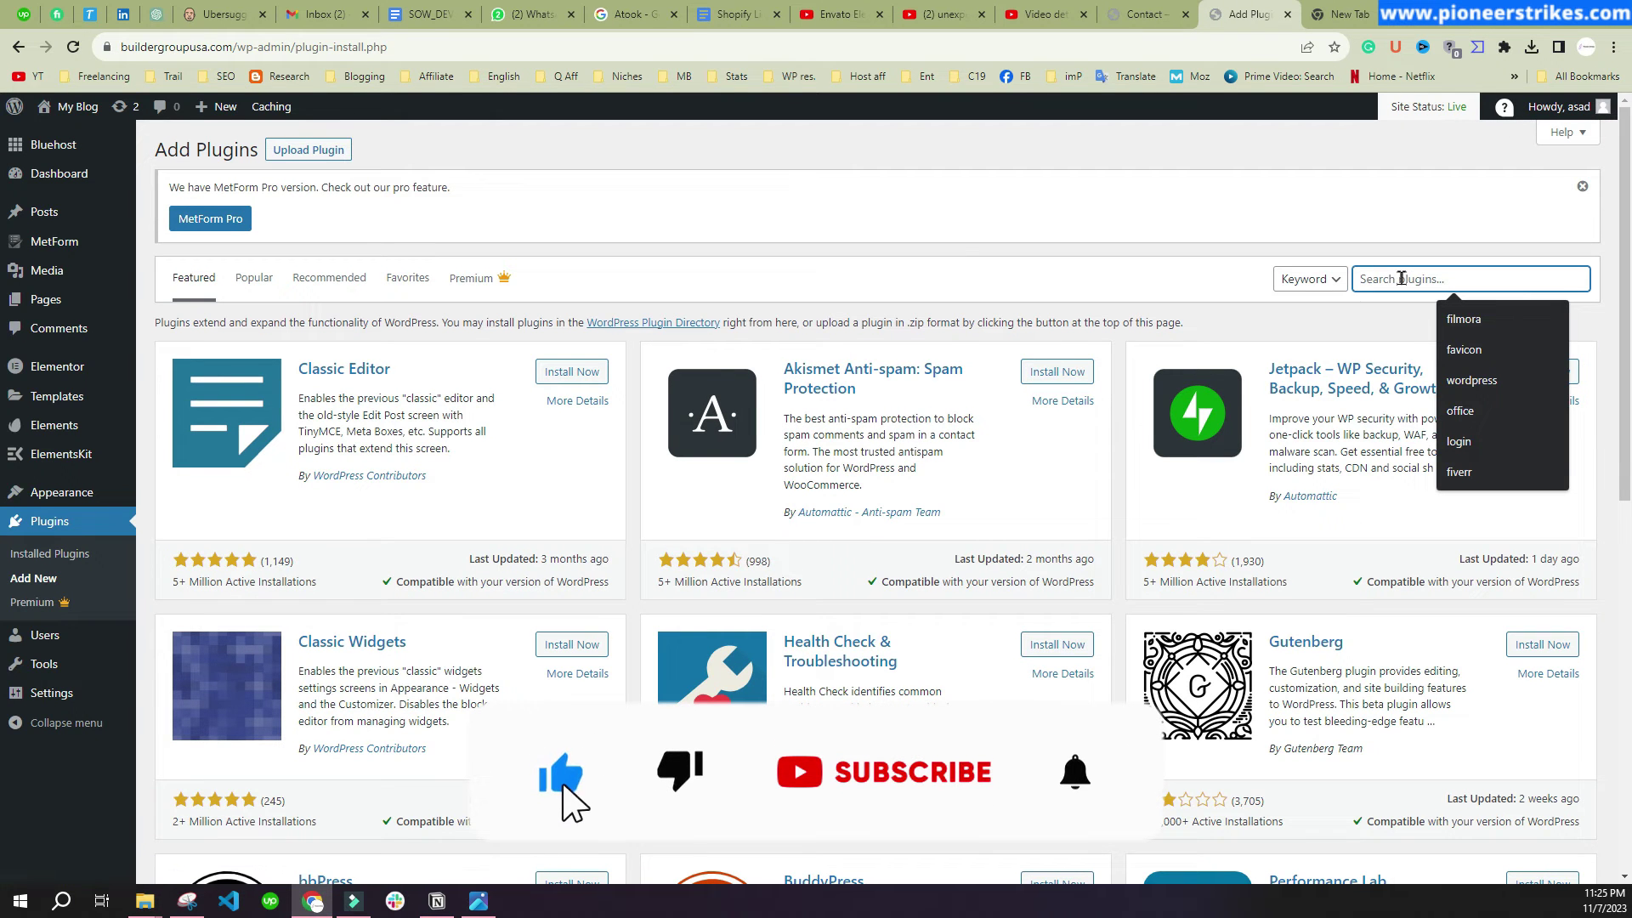
pyautogui.write('resert')
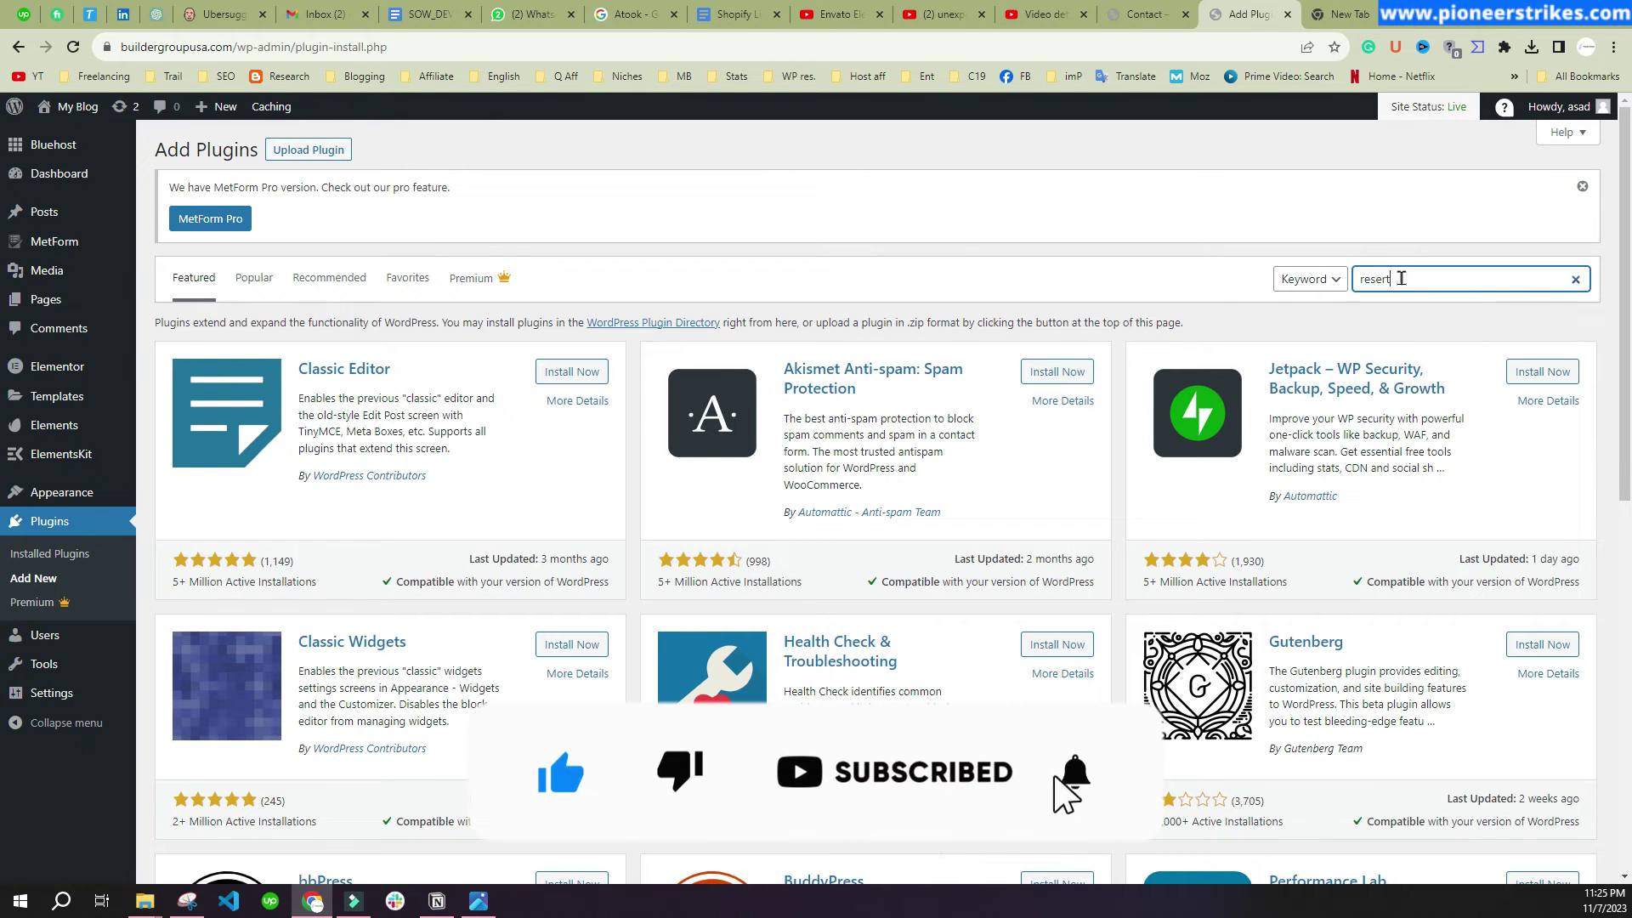
pyautogui.press('BackSpace')
pyautogui.press('BackSpace')
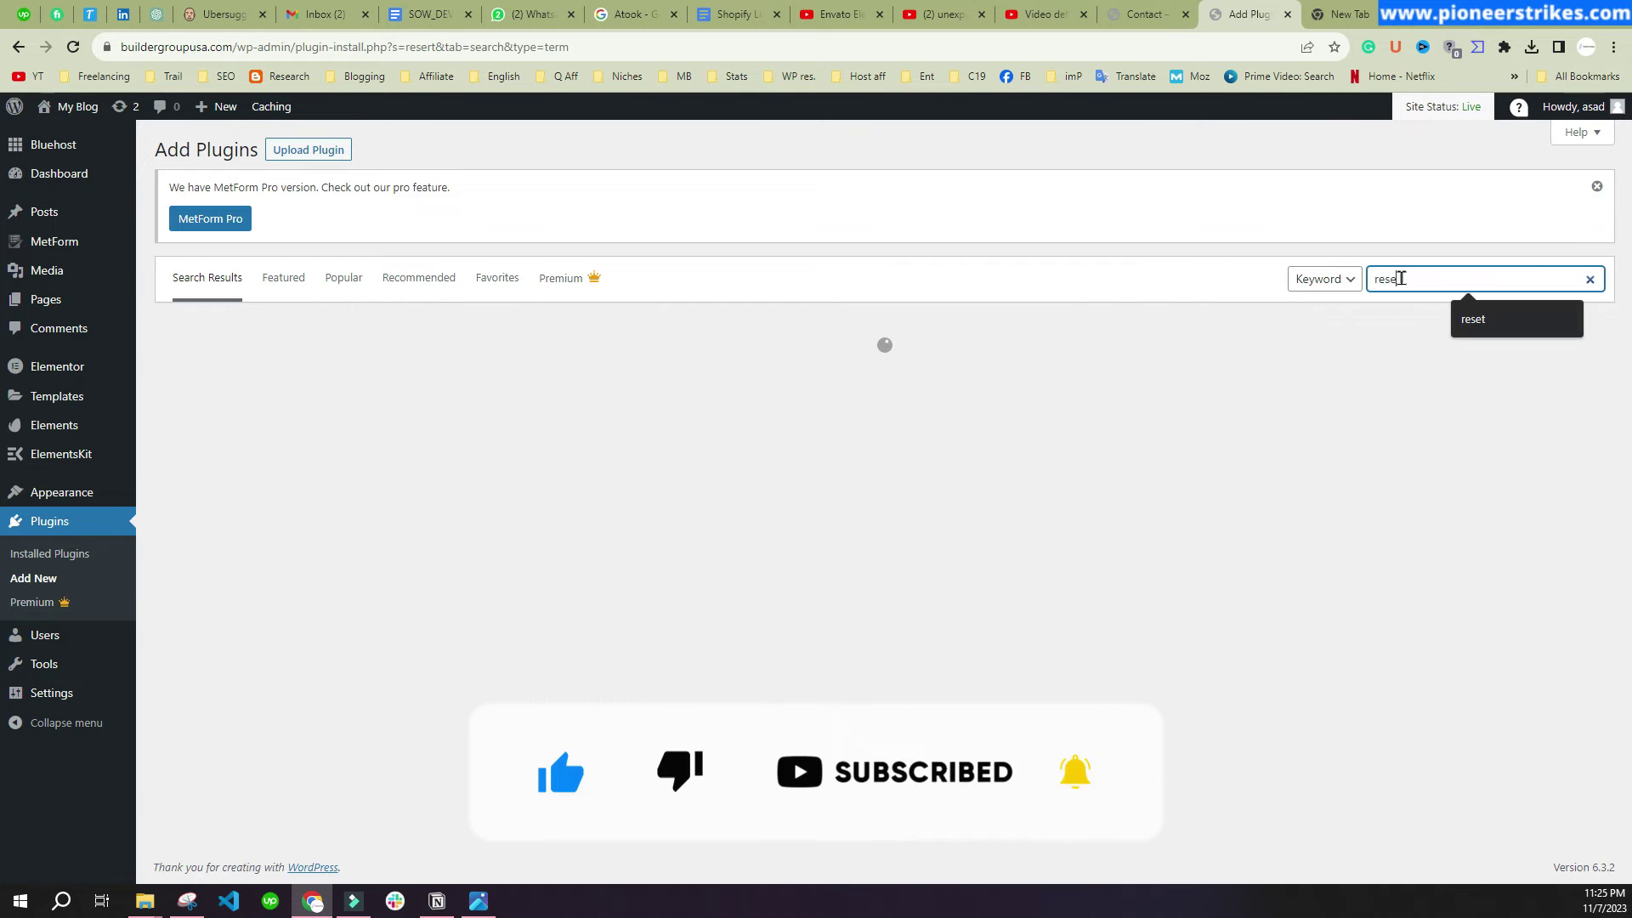
pyautogui.write('t')
pyautogui.press('Return')
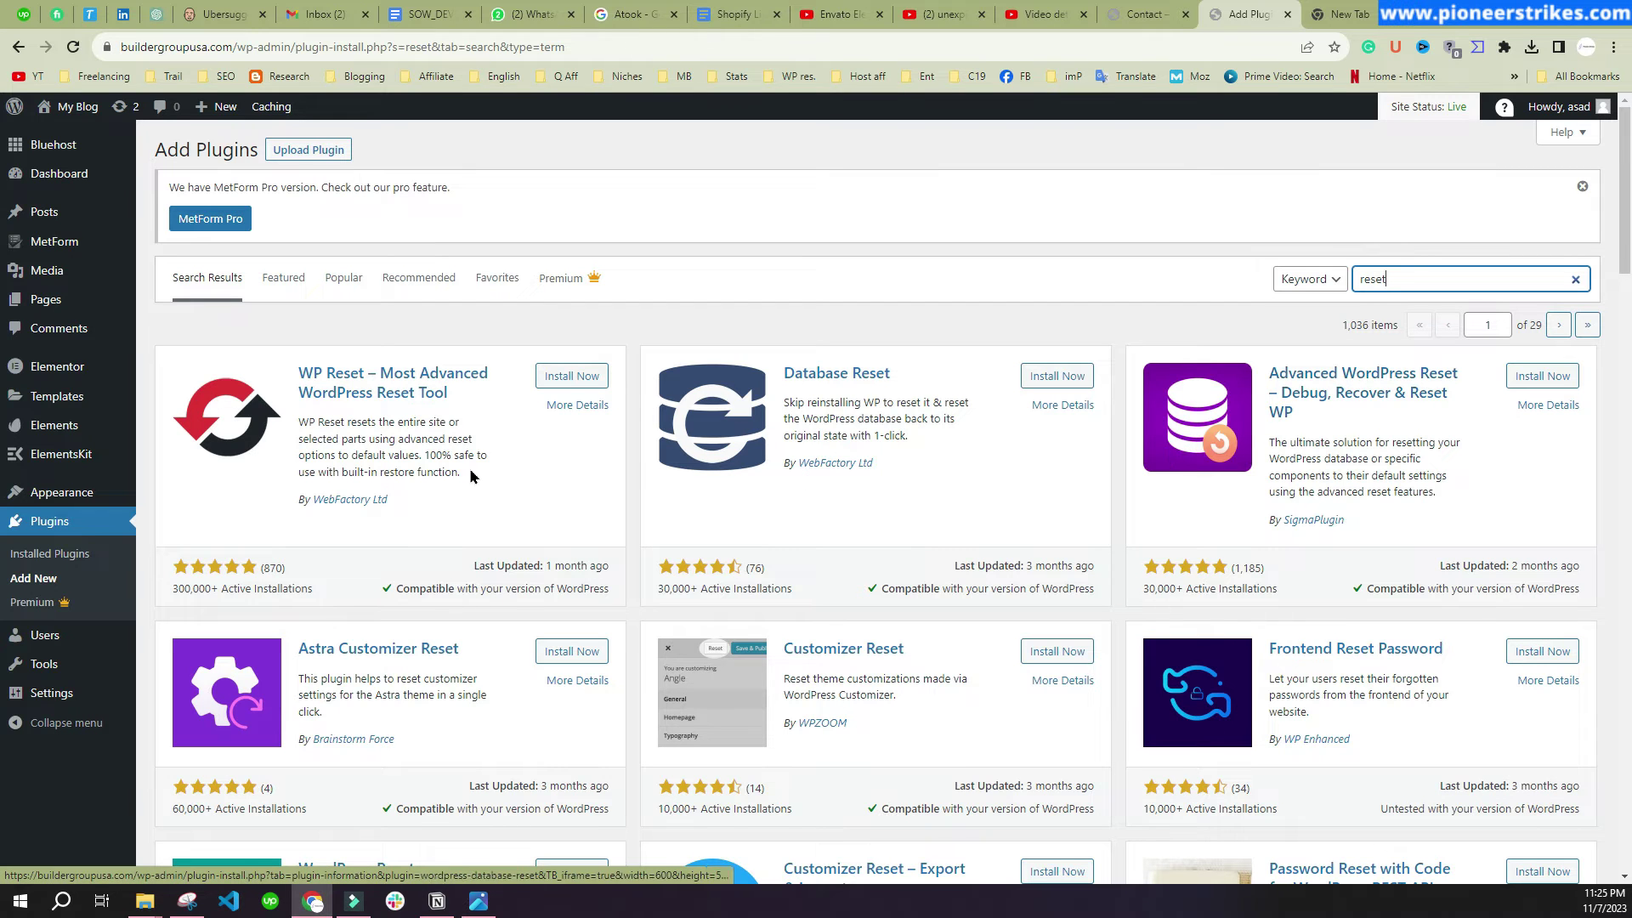
# Install WP Reset from its search-result card and activate it
pyautogui.moveTo(374, 399); pyautogui.dragTo(497, 469)
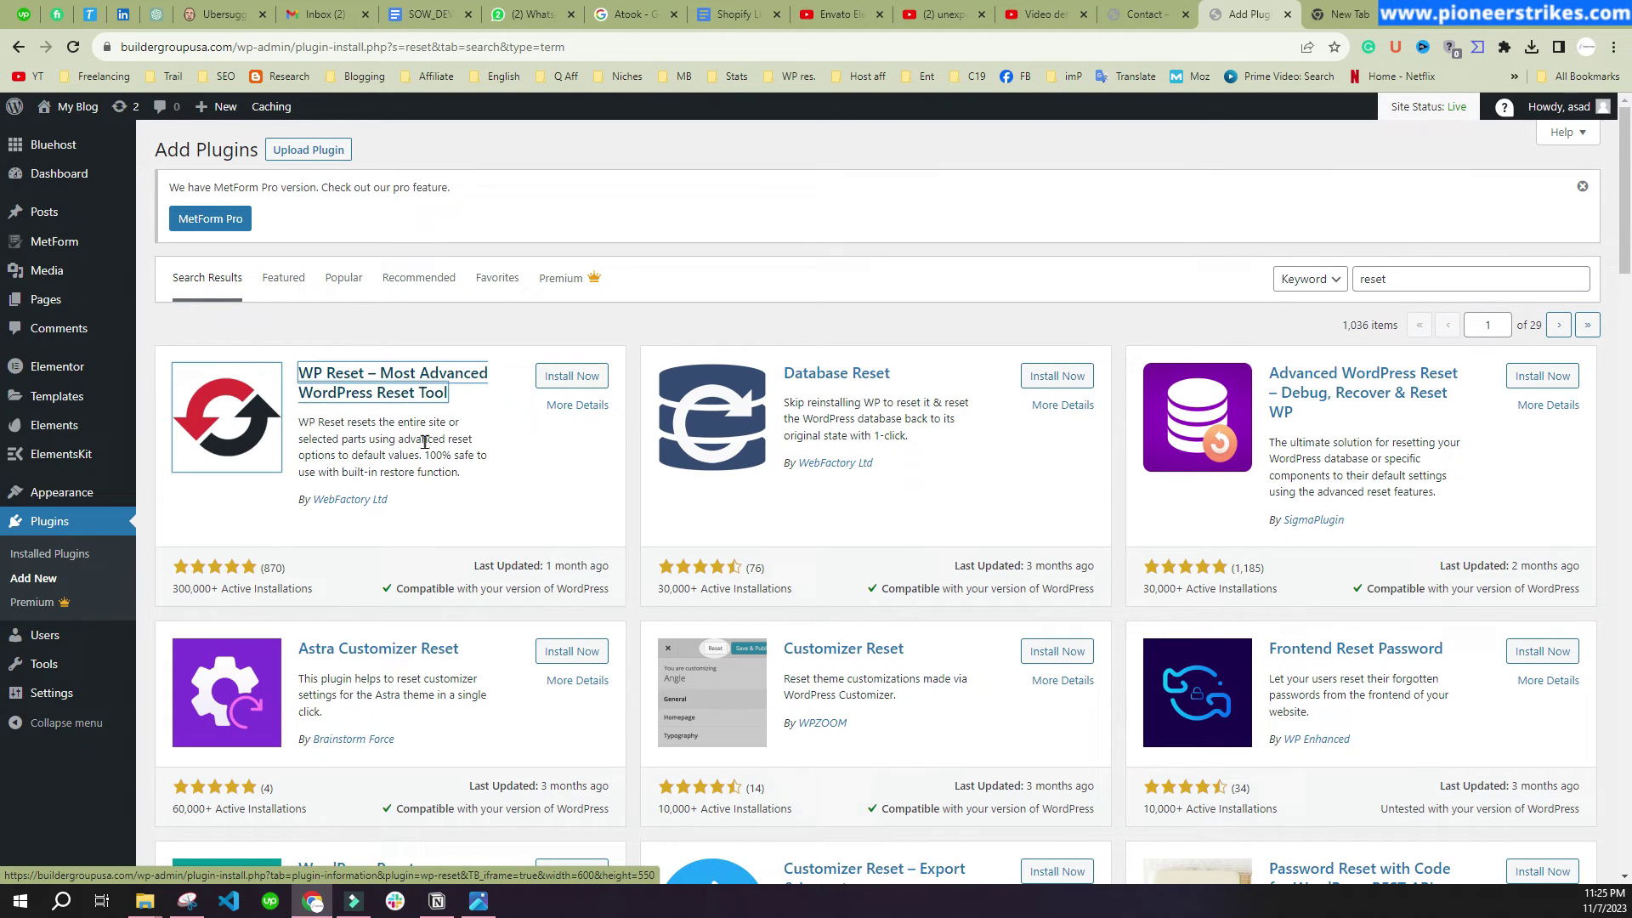
pyautogui.click(551, 377)
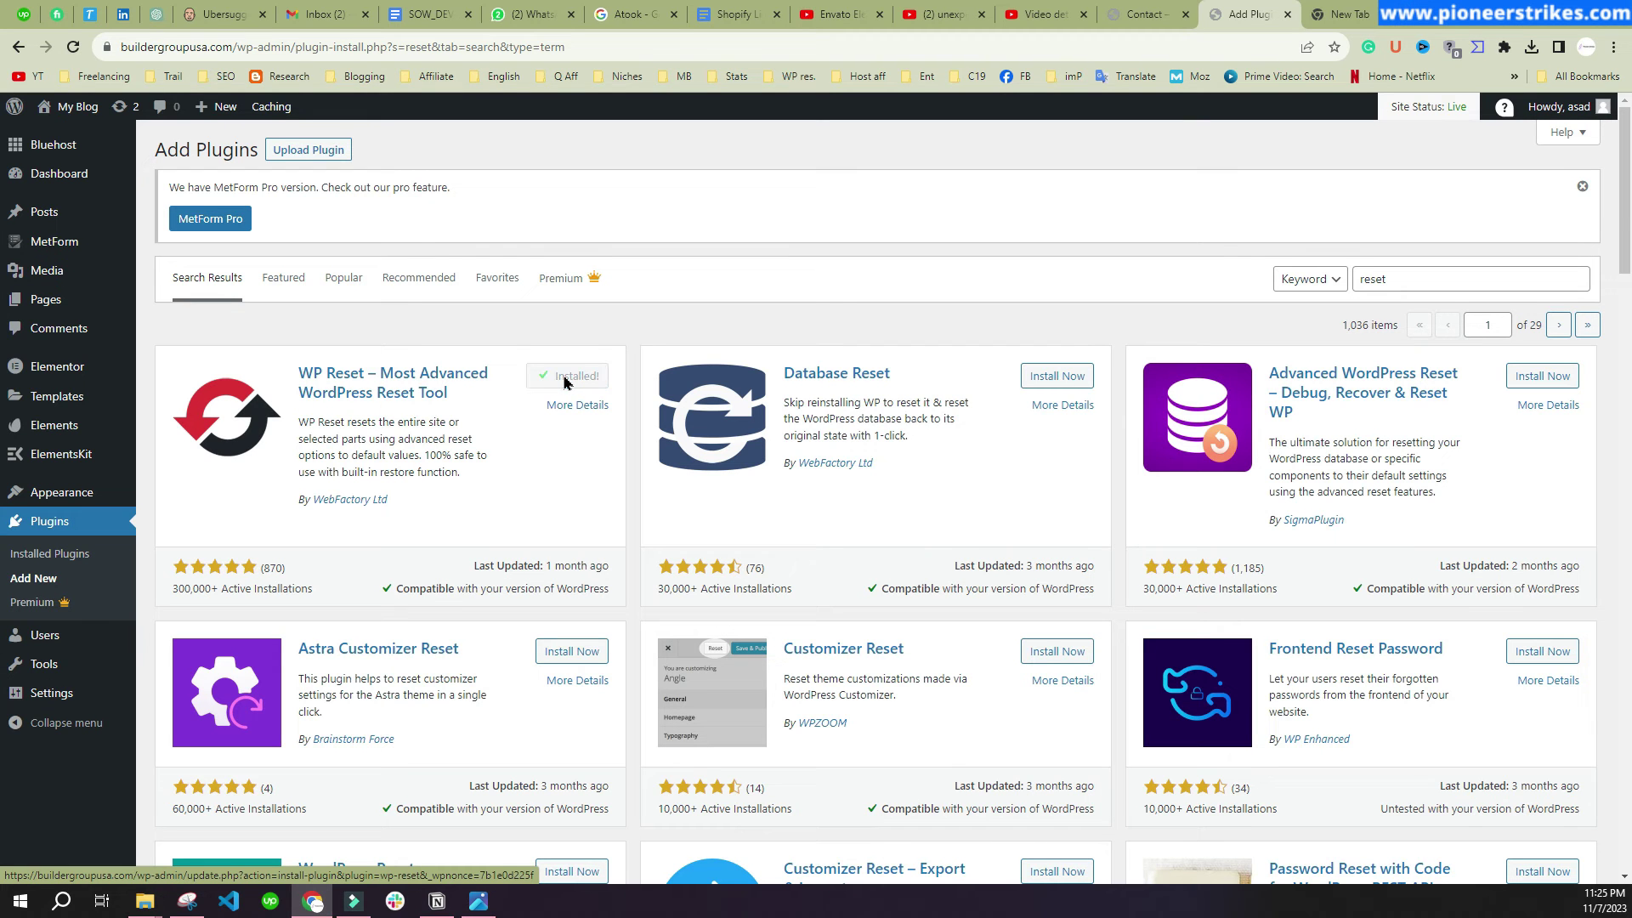
pyautogui.click(567, 378)
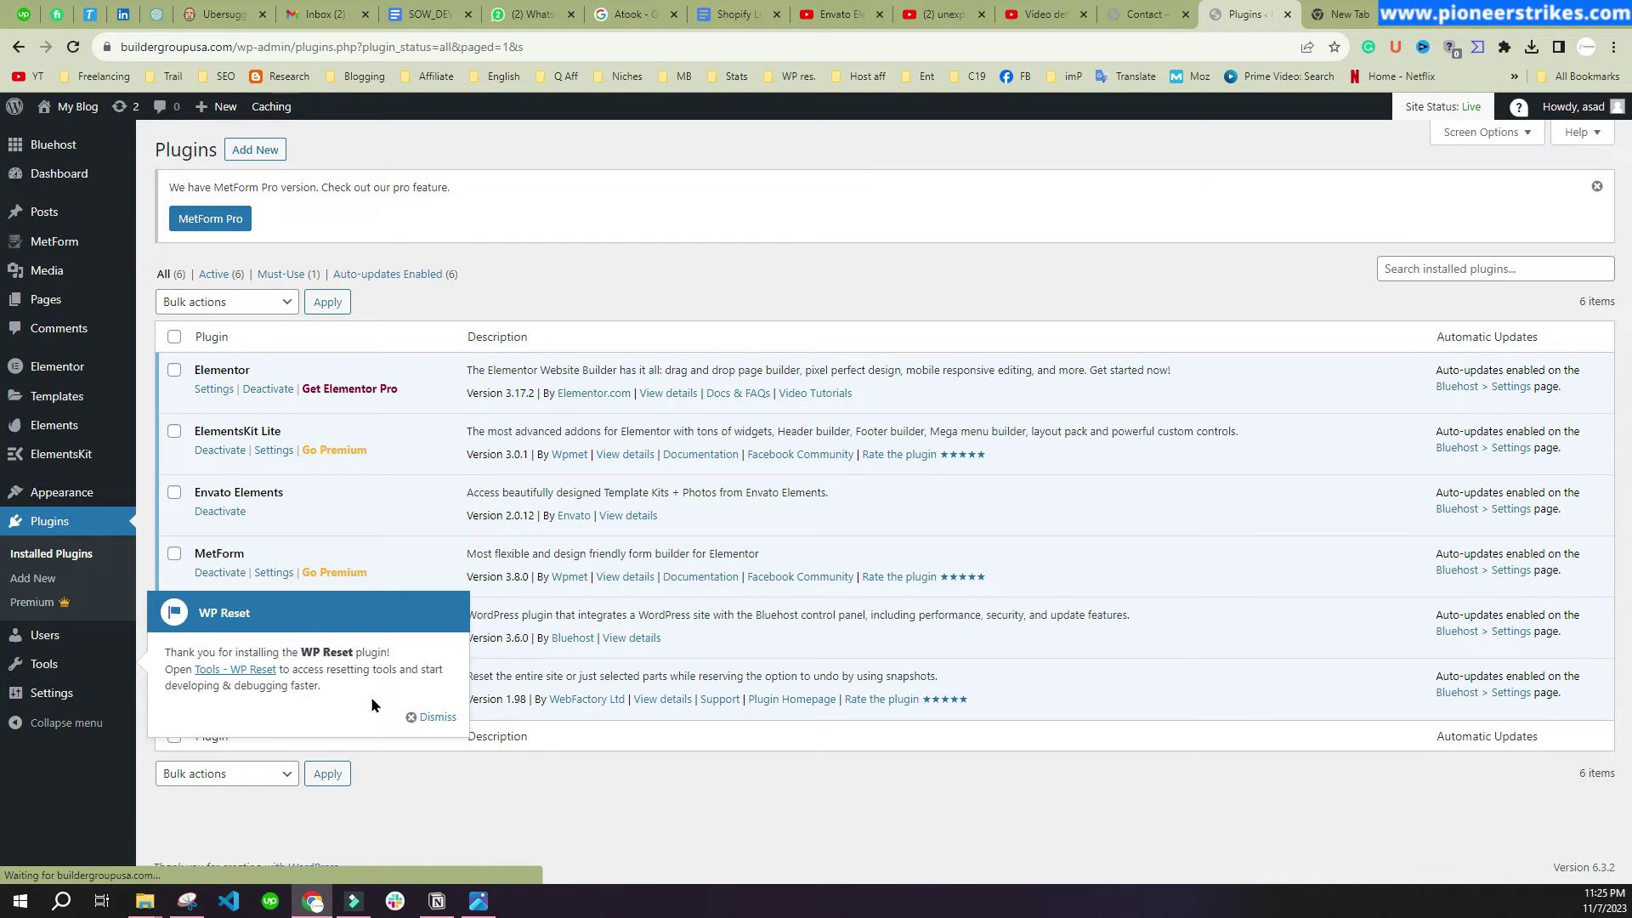
# Dismiss the WP Reset notice, open WP Reset Tools, and scroll to the Site Reset confirmation field
pyautogui.click(429, 718)
pyautogui.click(235, 695)
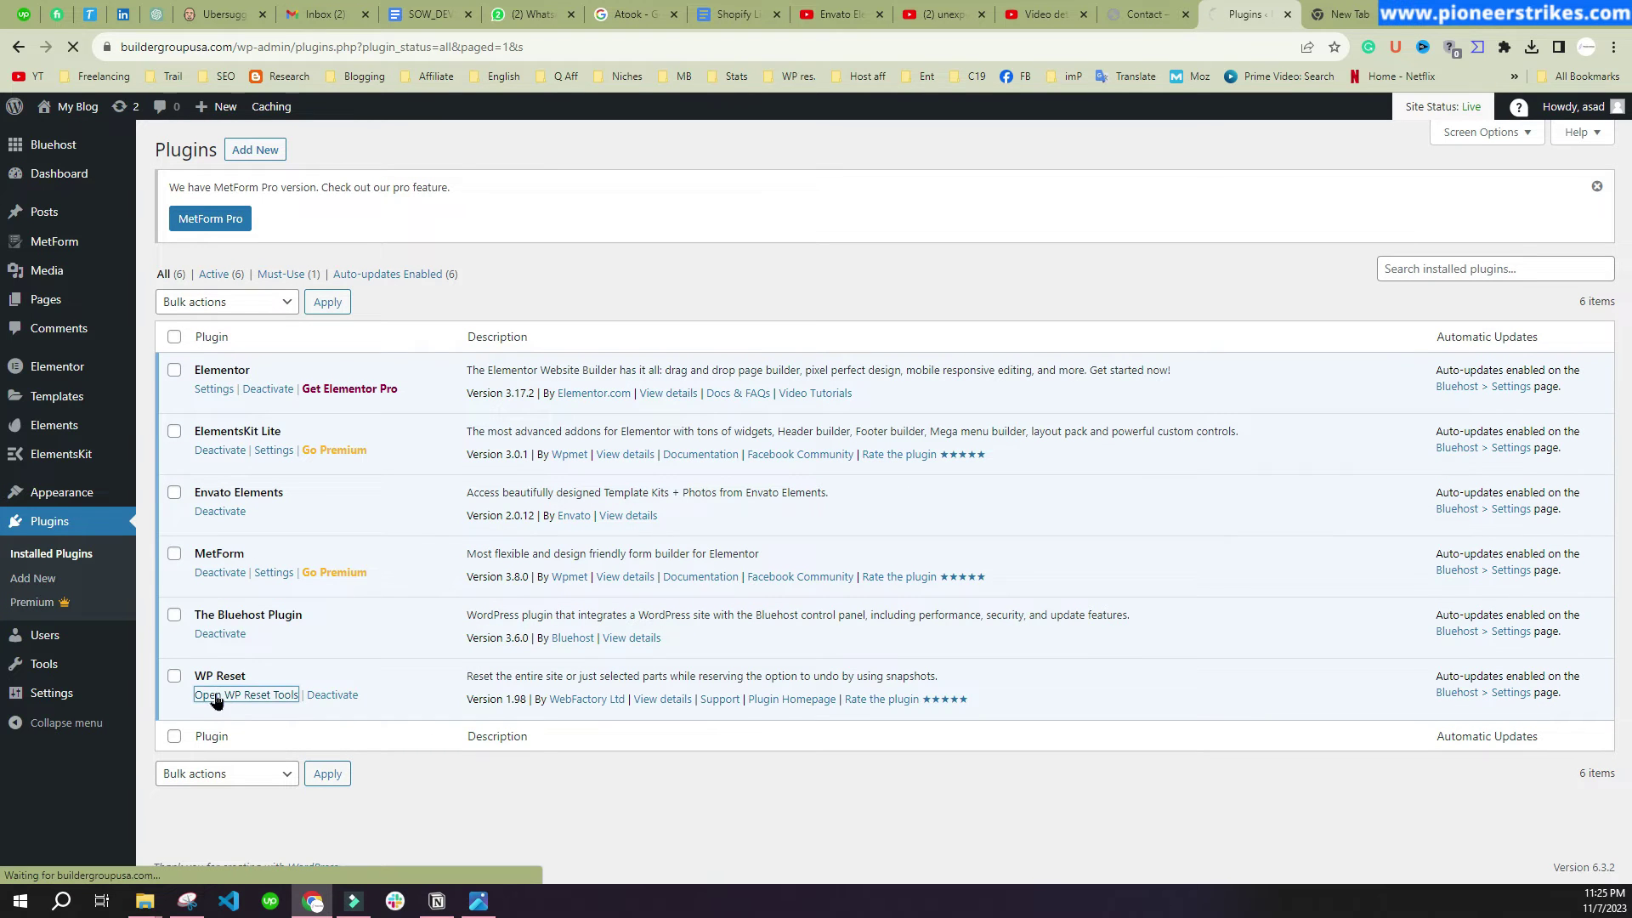
pyautogui.scroll(-5, 510, 544)
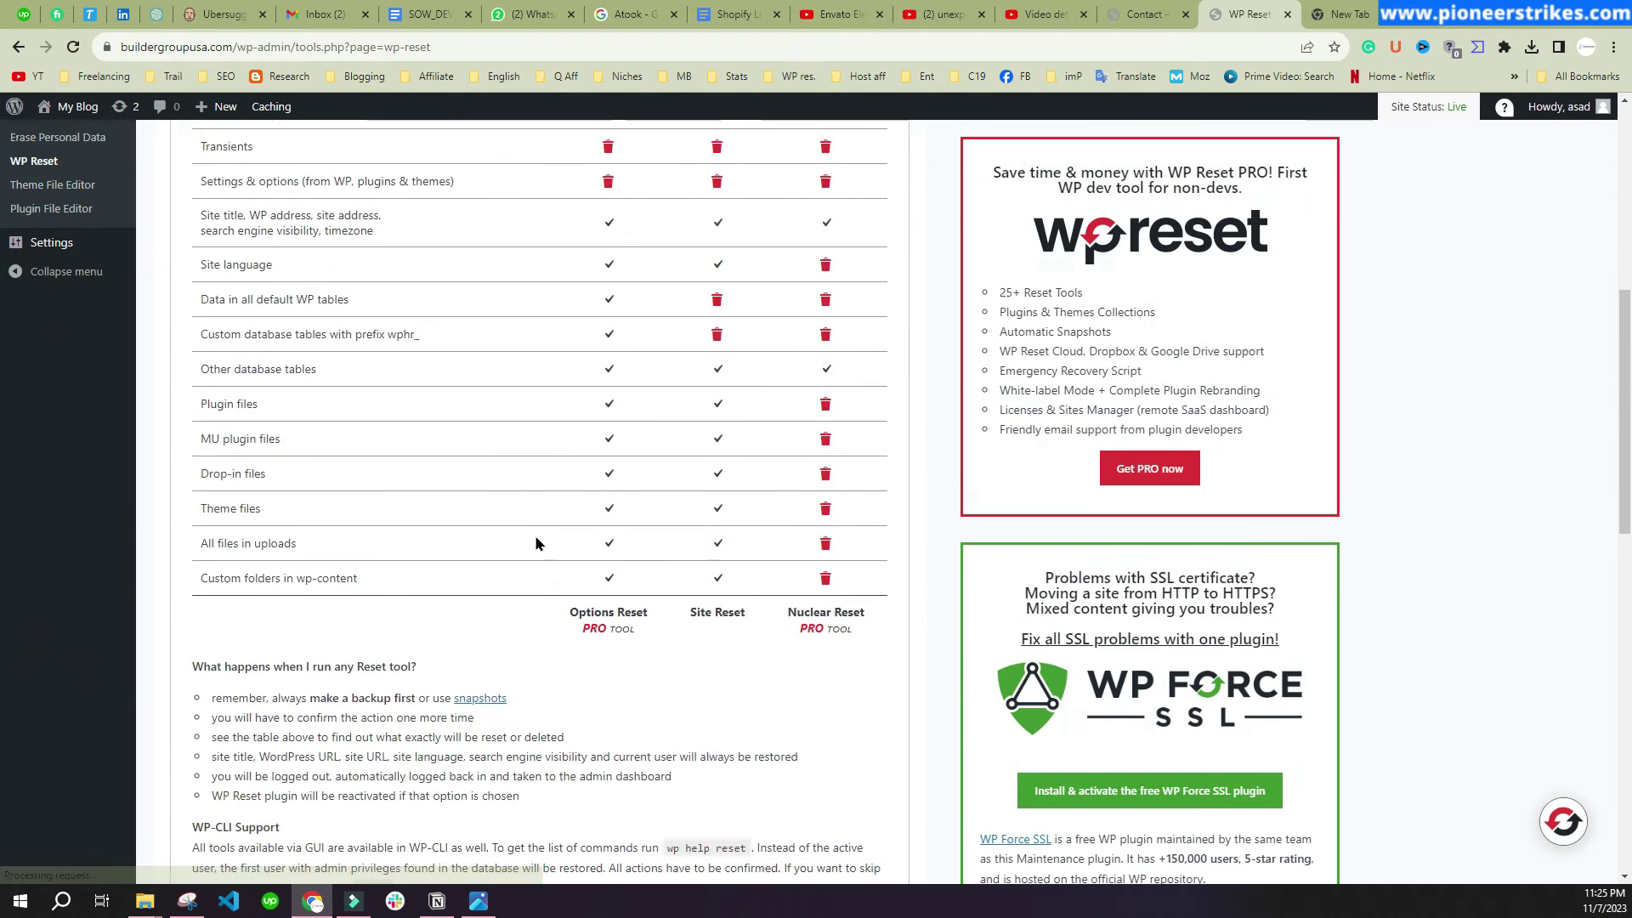
pyautogui.scroll(-5, 519, 544)
pyautogui.scroll(-5, 527, 544)
pyautogui.scroll(-3, 536, 544)
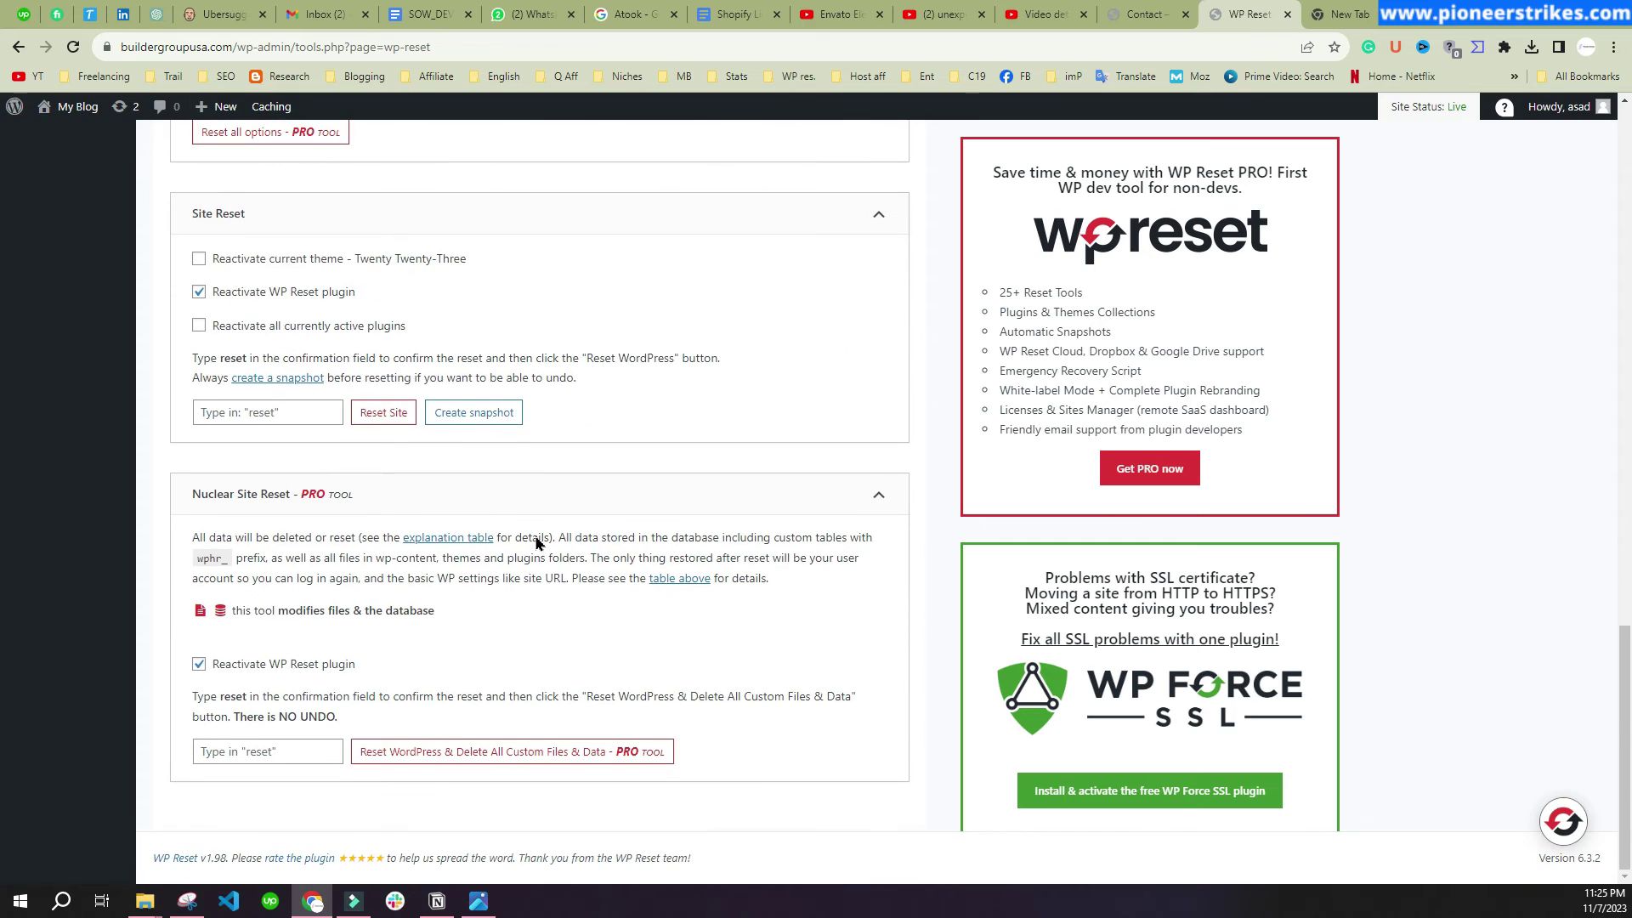
pyautogui.click(250, 410)
pyautogui.click(579, 457)
# Browse the YouTube results for 'unexpected api call Envato elements', scrolling down and back up
pyautogui.click(939, 13)
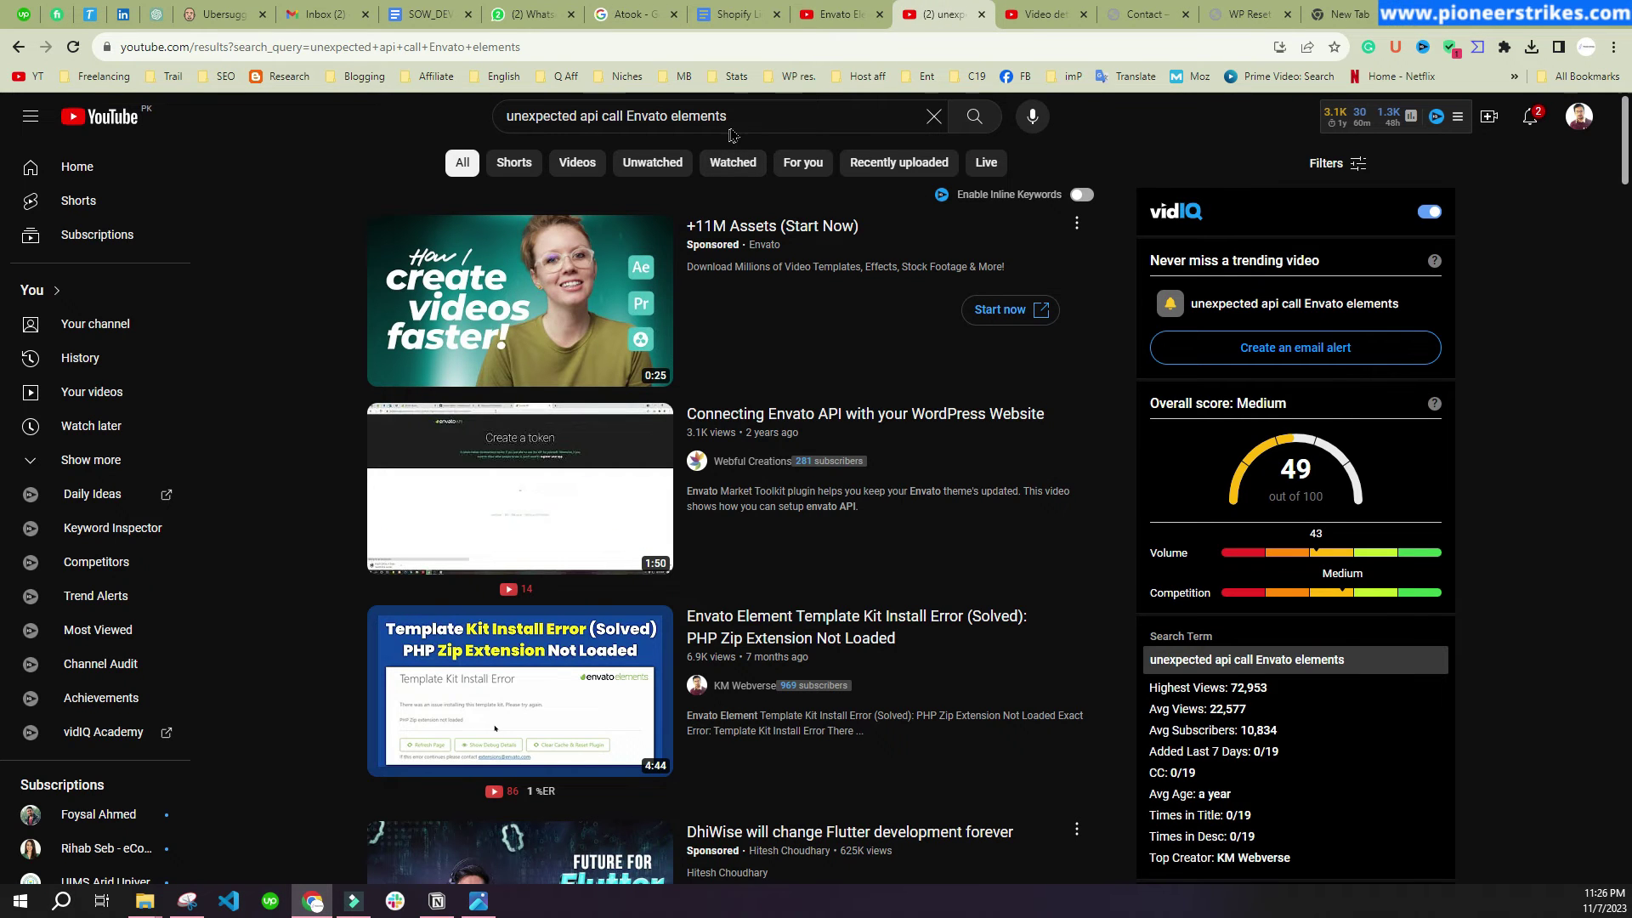
pyautogui.scroll(-5, 563, 493)
pyautogui.scroll(-2, 562, 568)
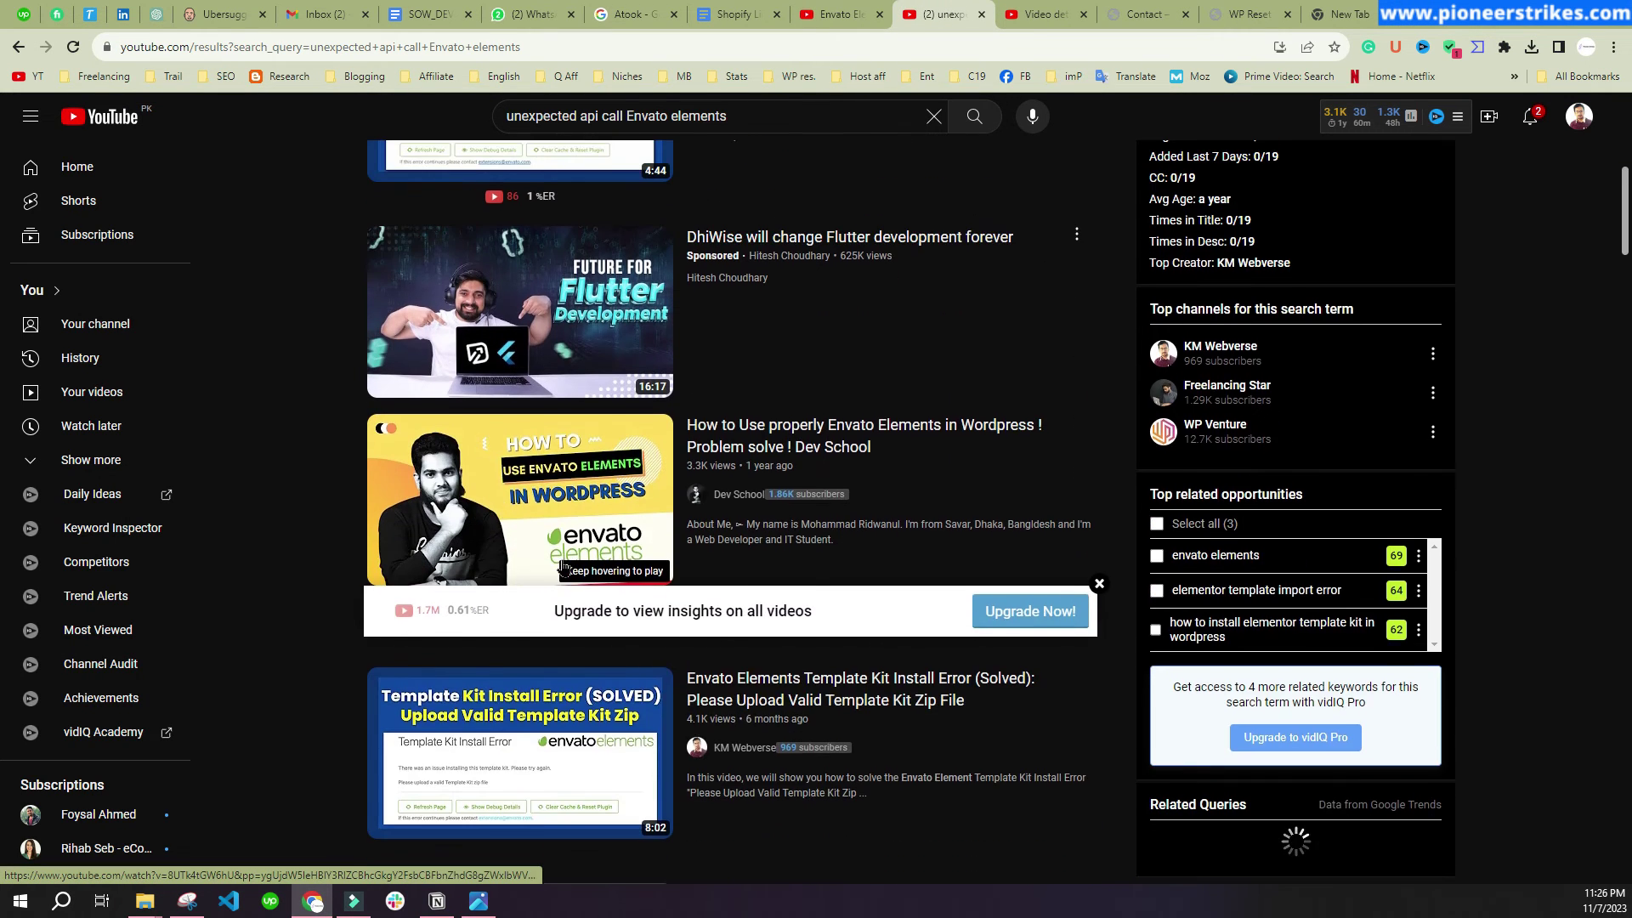
pyautogui.scroll(4, 563, 568)
pyautogui.scroll(3, 510, 544)
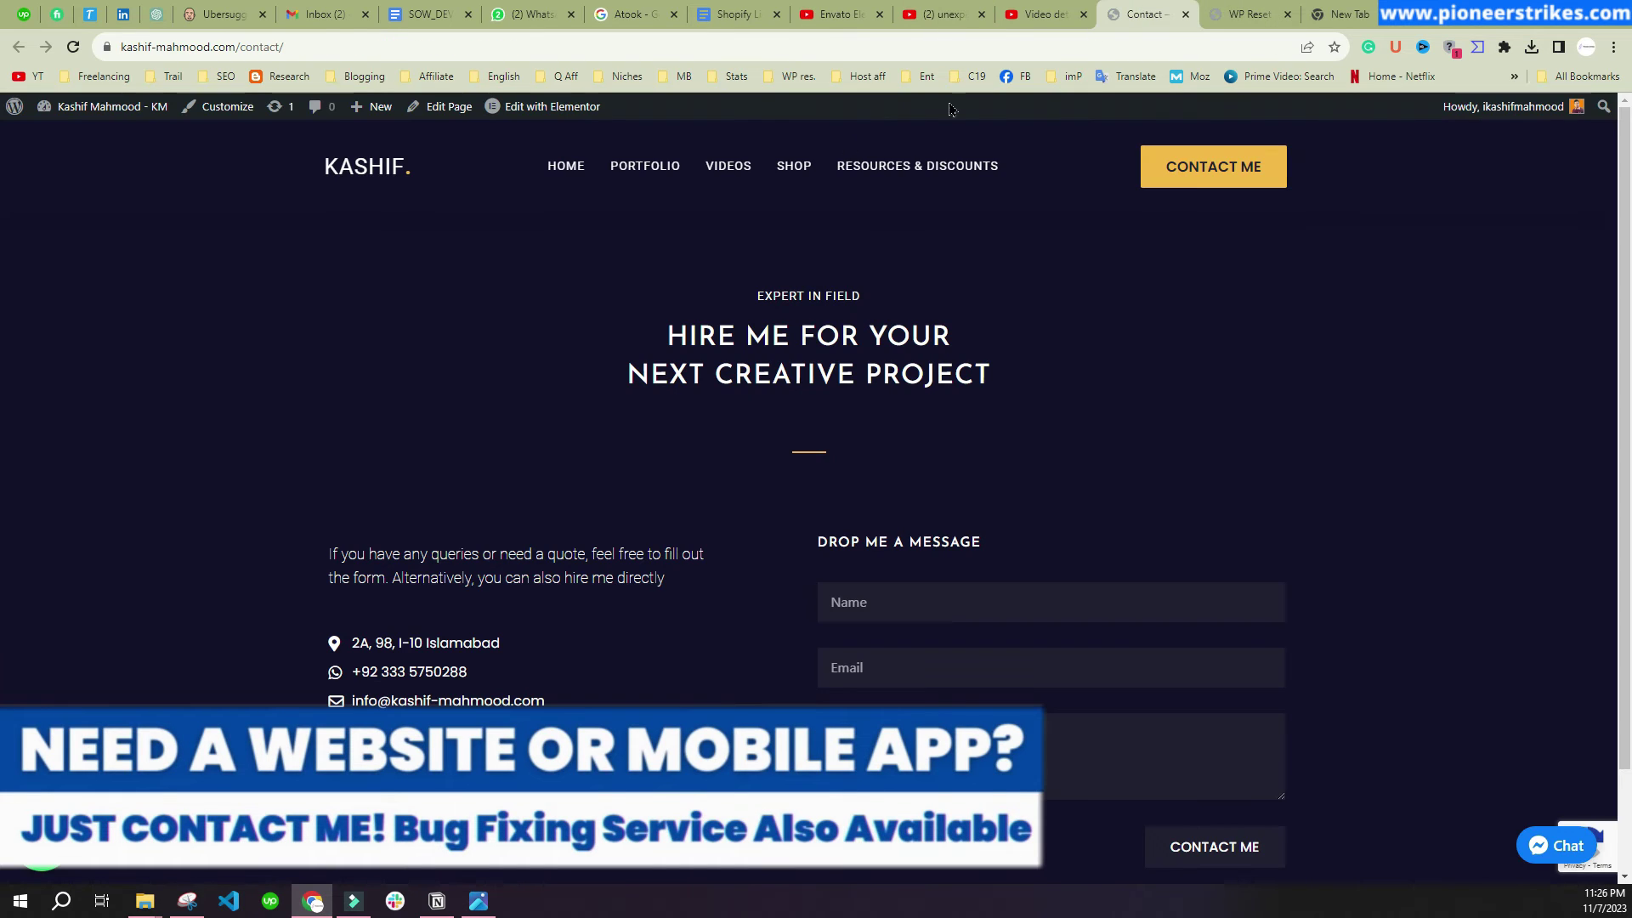
# Look over the contact form's Name and Email fields, then go to the Shop page
pyautogui.click(1144, 14)
pyautogui.scroll(-1, 882, 602)
pyautogui.click(889, 529)
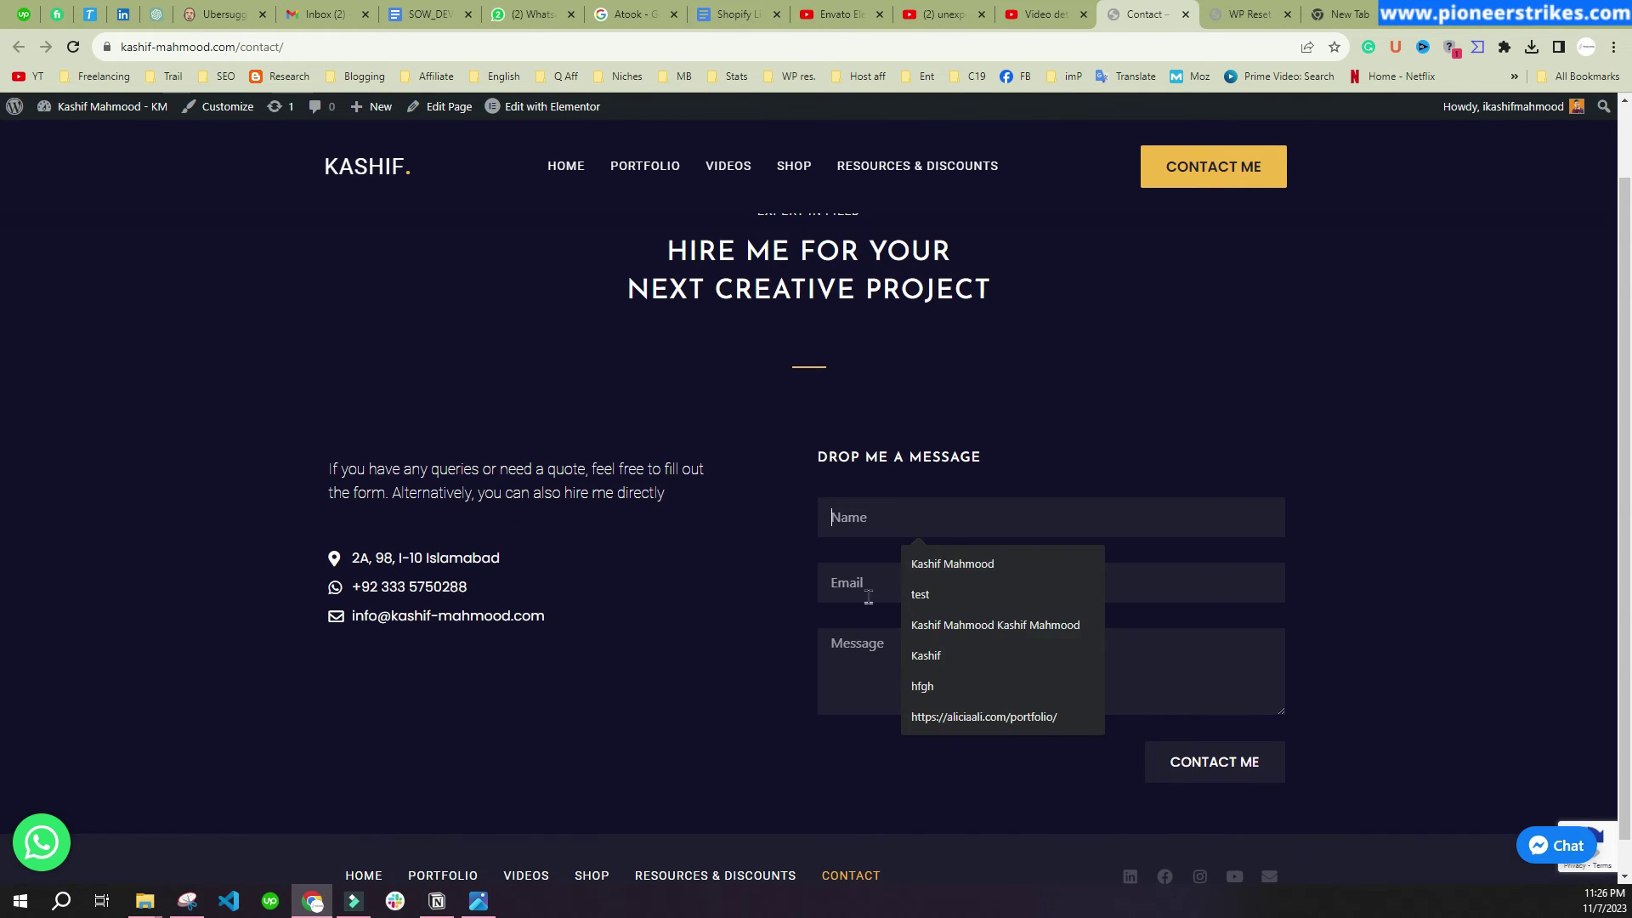
pyautogui.click(851, 590)
pyautogui.click(785, 662)
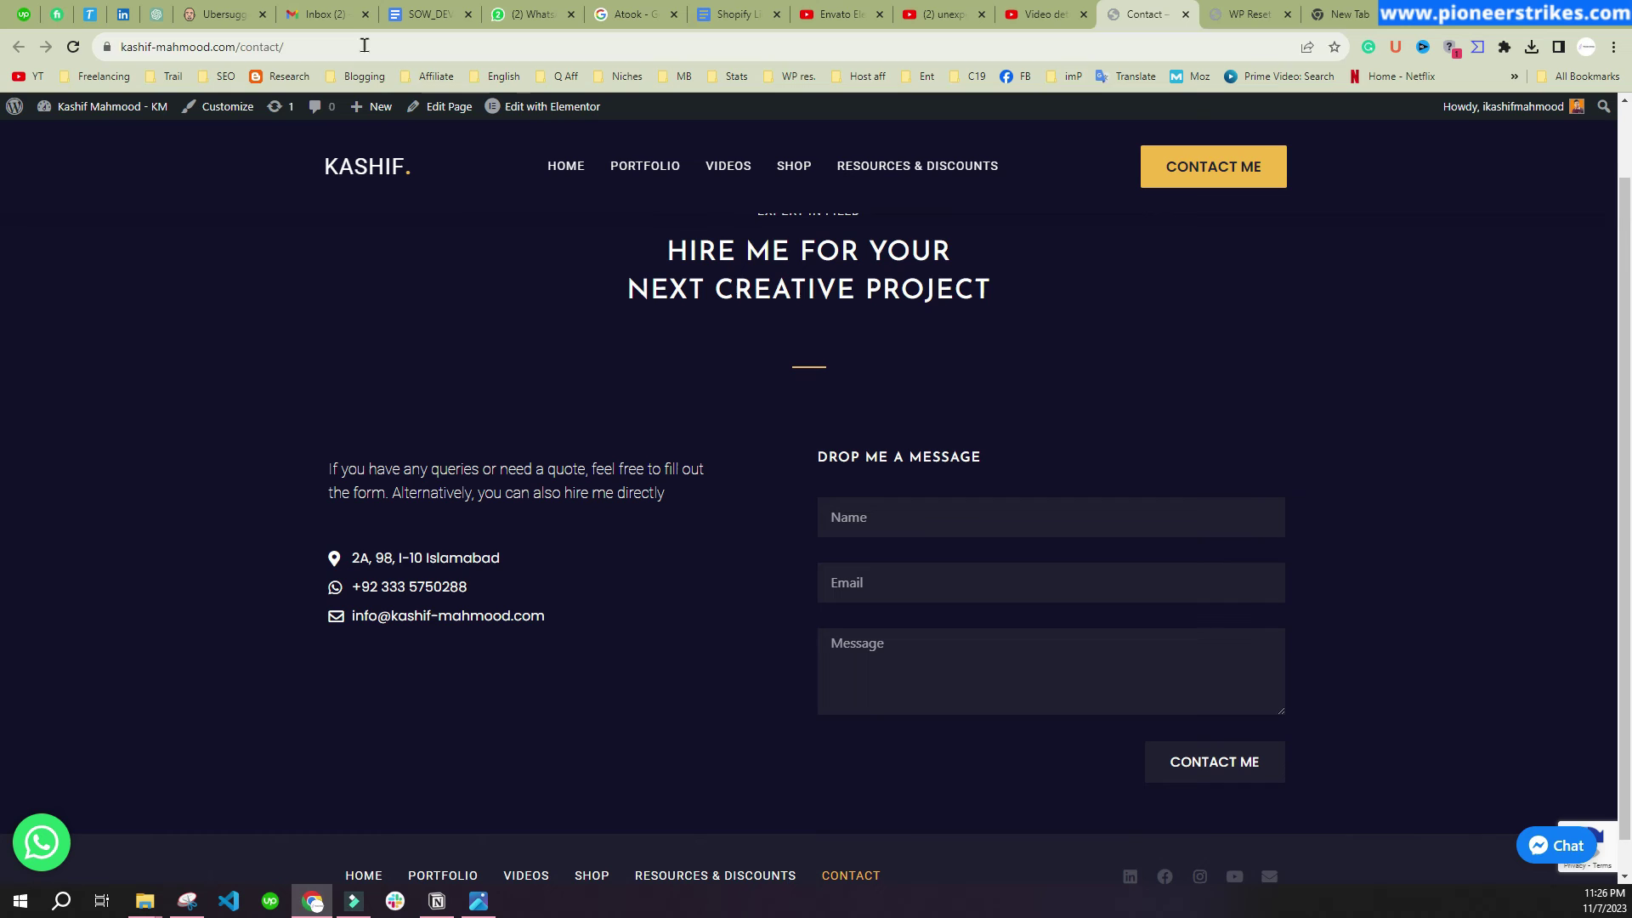
pyautogui.click(412, 48)
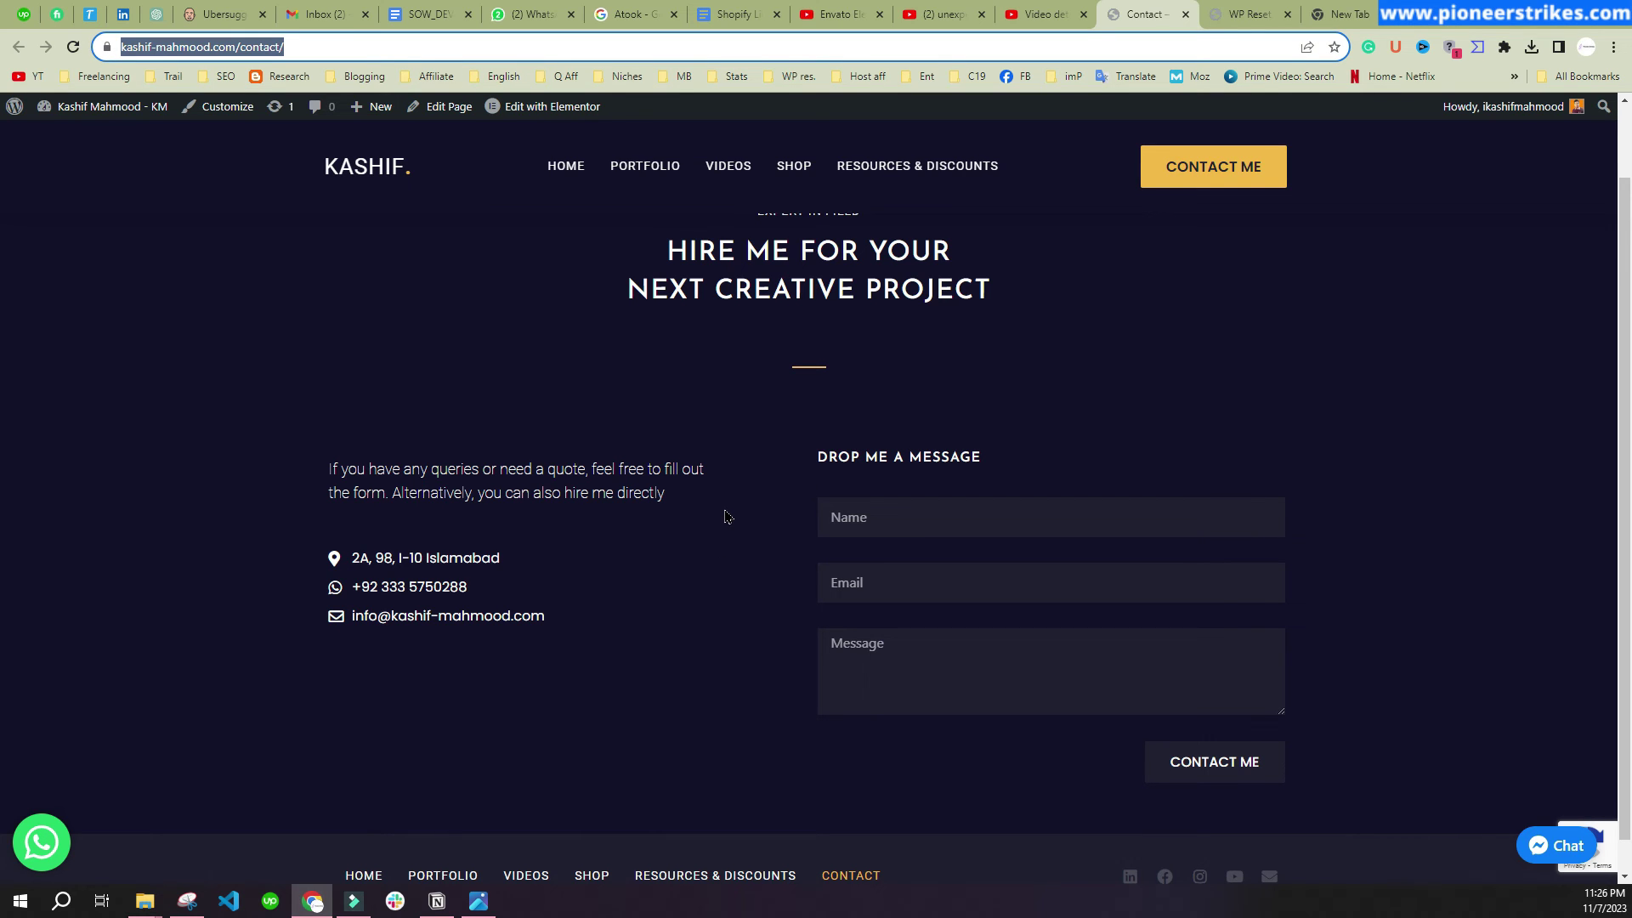
pyautogui.click(785, 169)
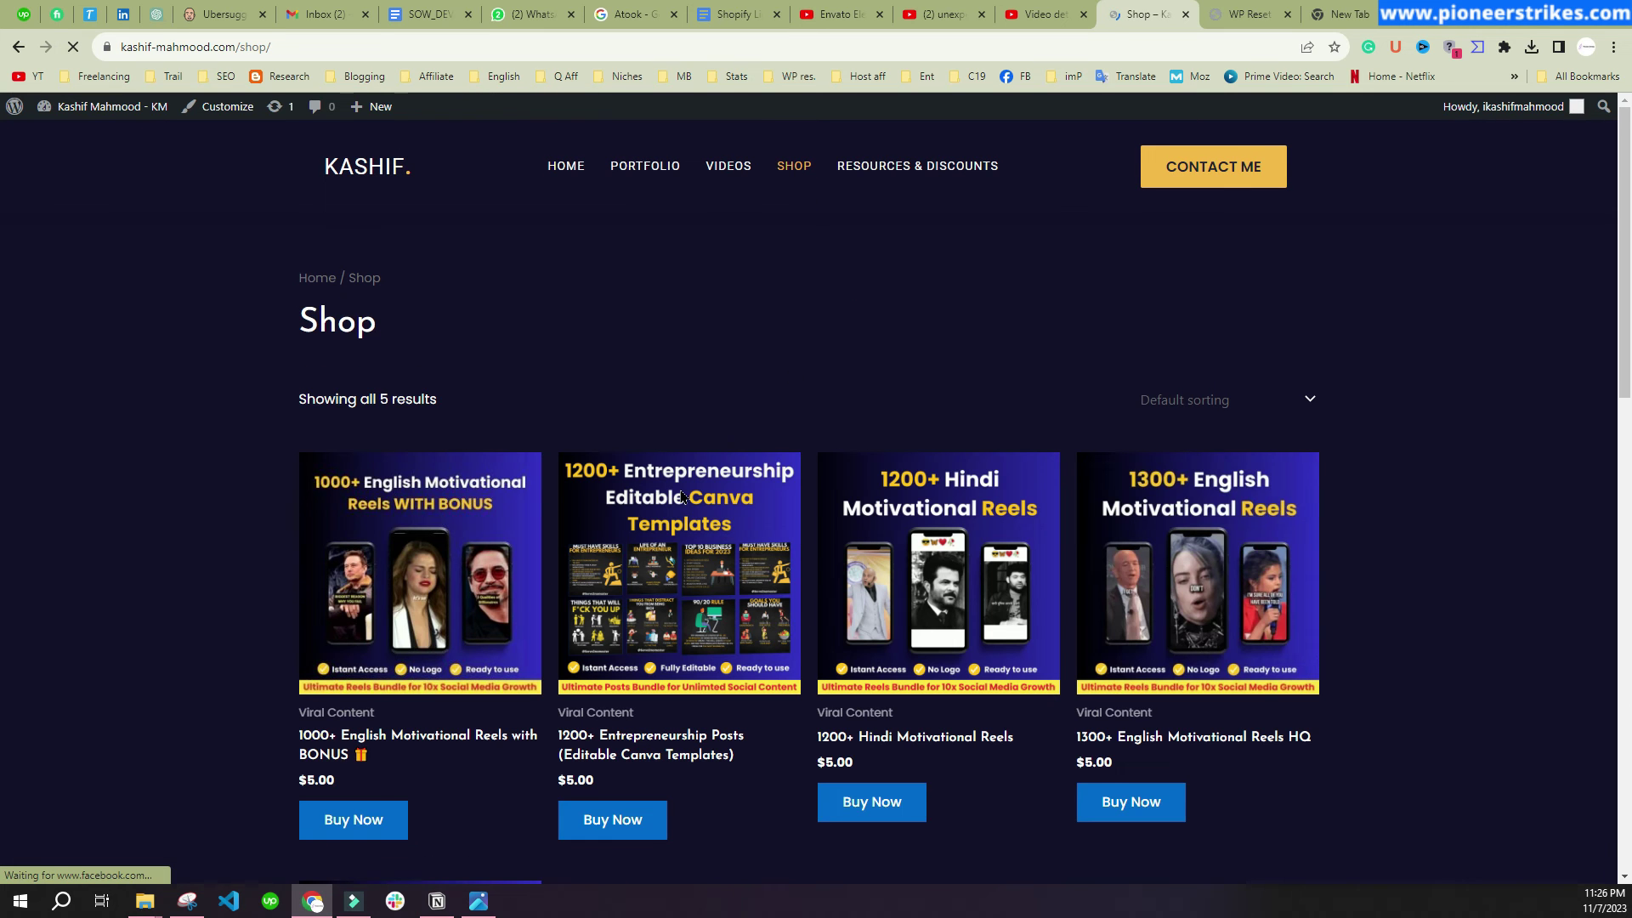
# Scroll down the Shop page to view the product bundles and their prices
pyautogui.scroll(-2, 681, 497)
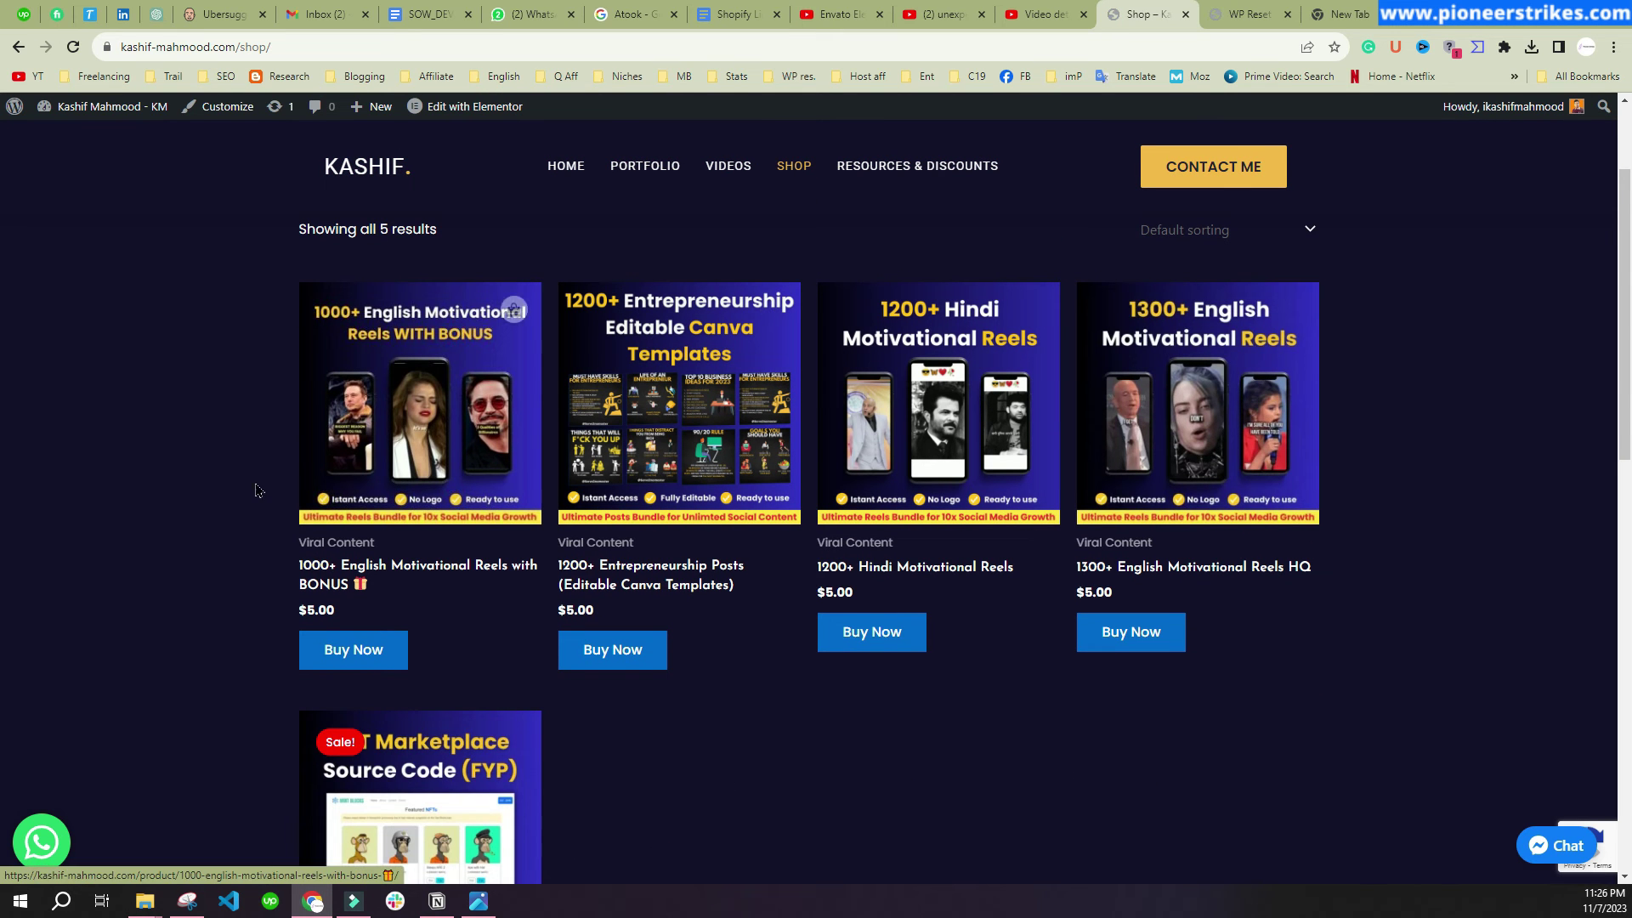